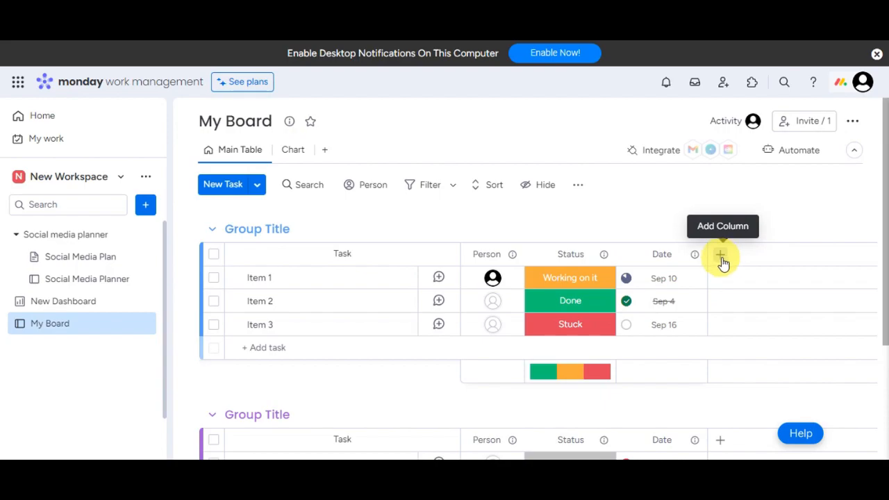
# Add a Text column to the board and rename it DESCRIPTION.
pyautogui.click(721, 256)
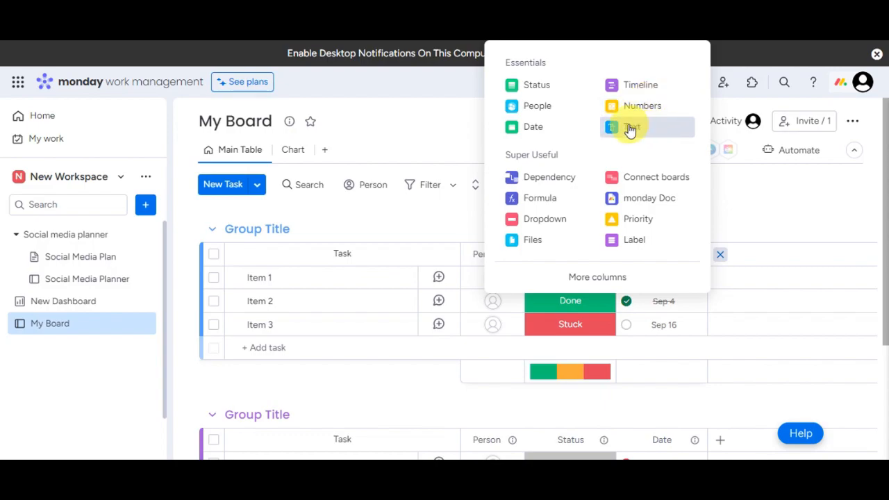
pyautogui.click(630, 129)
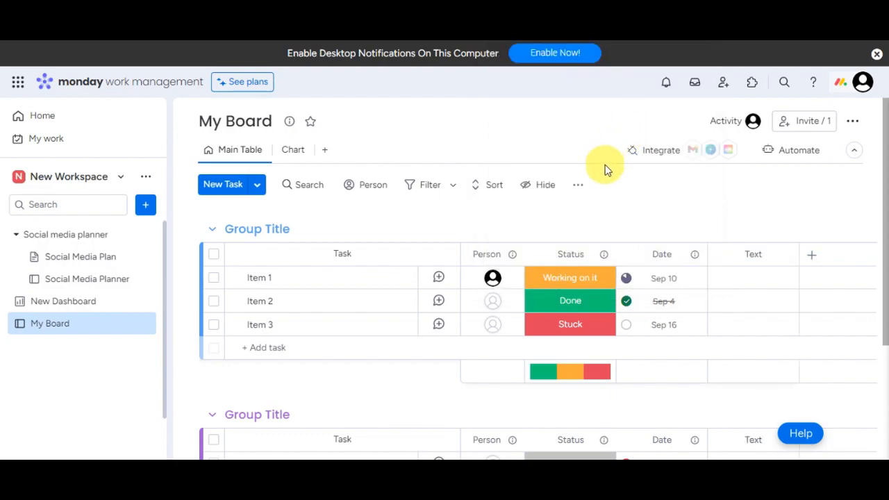
pyautogui.click(757, 255)
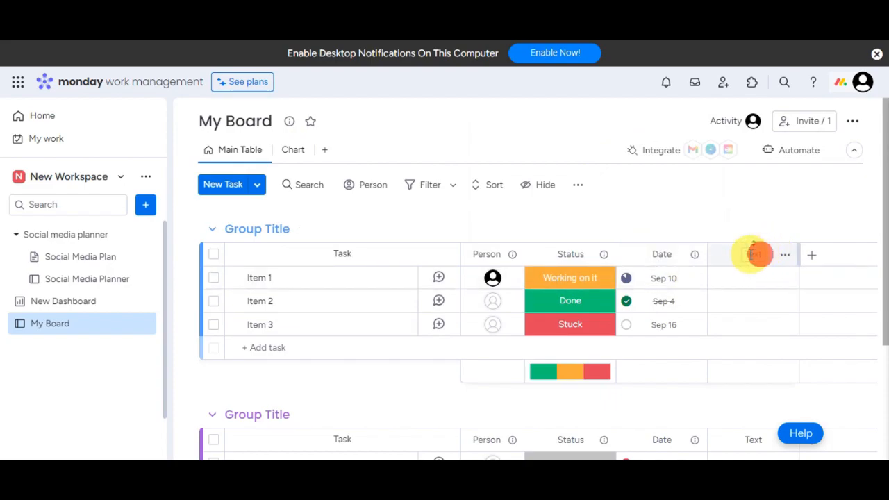
pyautogui.click(756, 255)
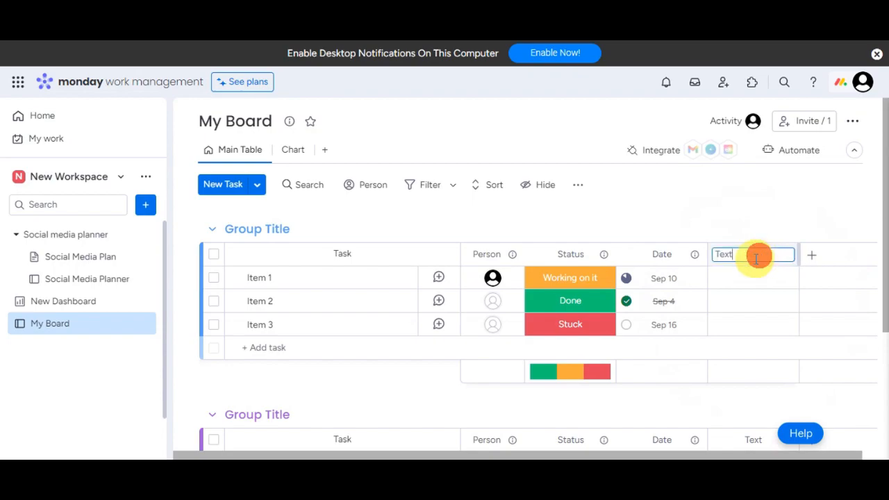
pyautogui.press('BackSpace')
pyautogui.press('BackSpace')
pyautogui.write('DESCRIPTION')
pyautogui.click(771, 239)
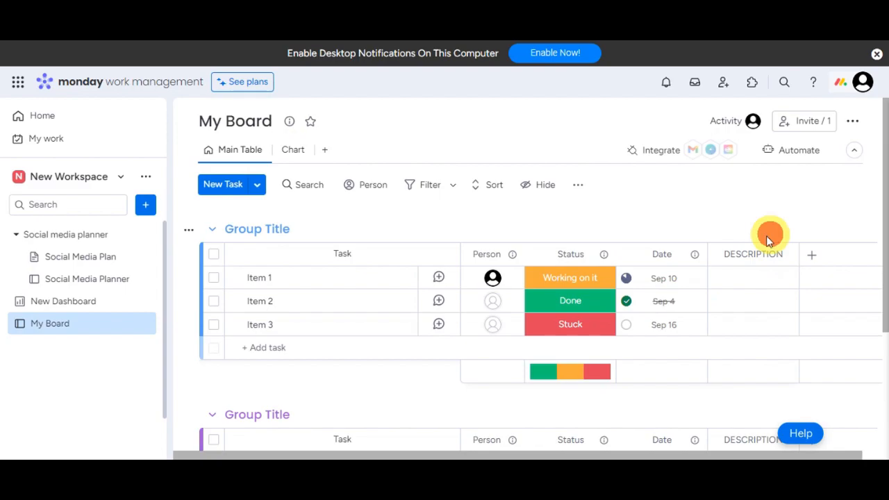
# Enter "STILL DOING THIS" followed by arrow, clock, cross and warning icons as Item 1's DESCRIPTION, and widen that column slightly.
pyautogui.click(747, 278)
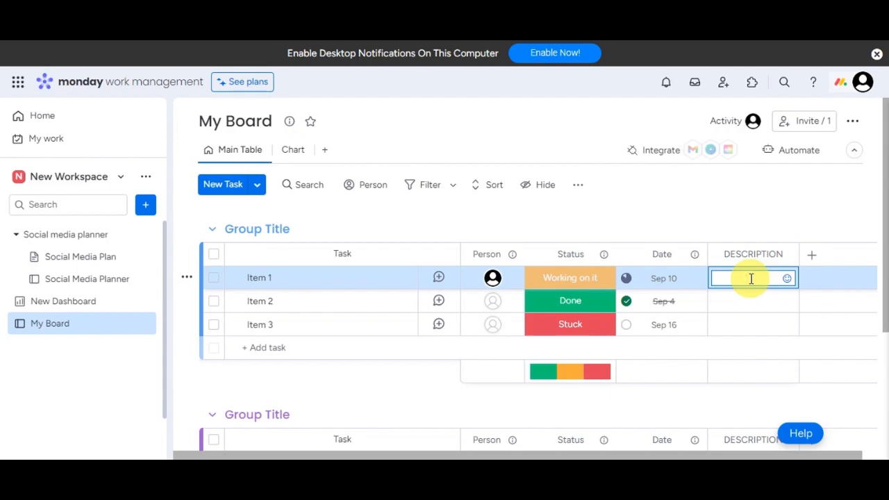
pyautogui.write('STILL DOING THIS')
pyautogui.click(789, 285)
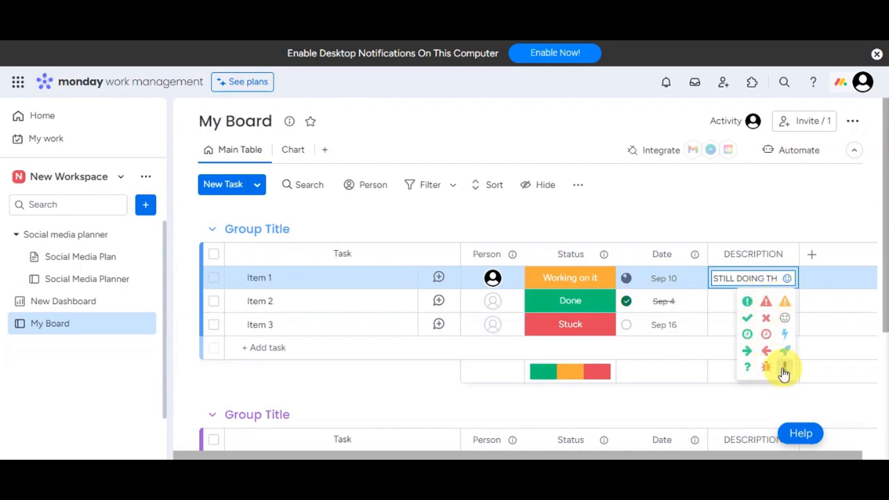
pyautogui.click(750, 351)
pyautogui.click(786, 279)
pyautogui.click(755, 304)
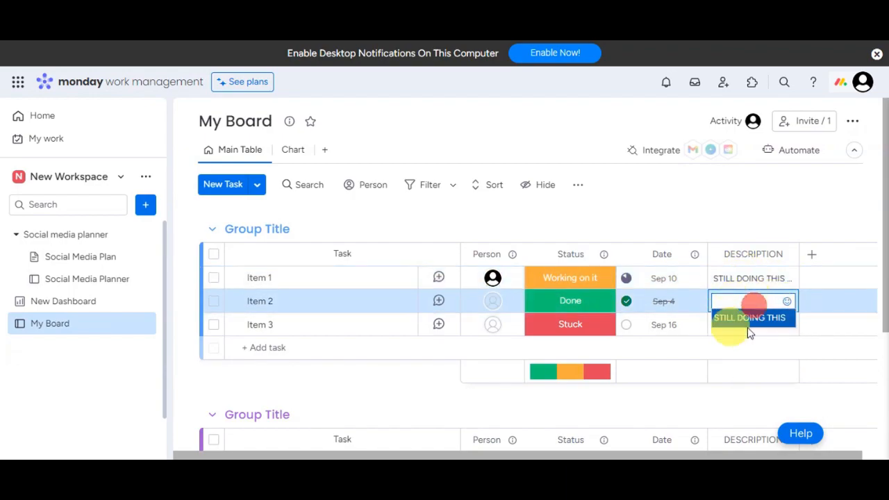
pyautogui.click(831, 304)
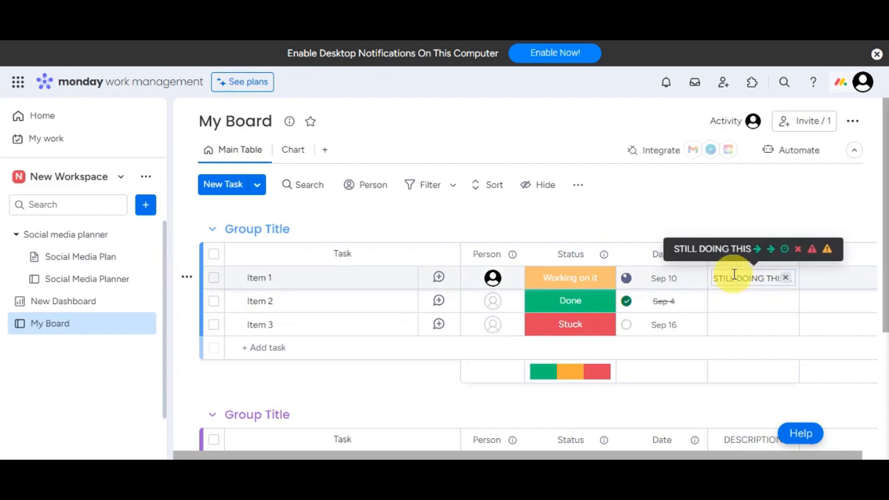
pyautogui.moveTo(797, 253); pyautogui.dragTo(817, 260)
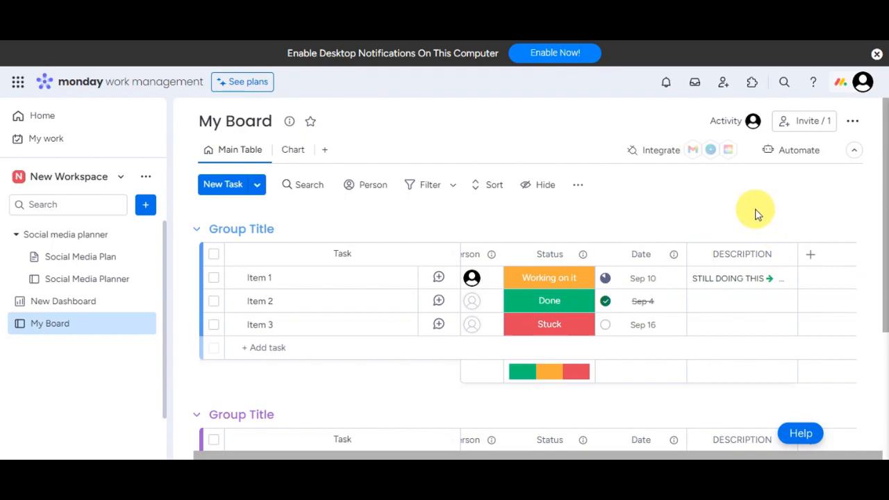
# Find the Long Text column type in the Column Center and add it to the board.
pyautogui.click(815, 257)
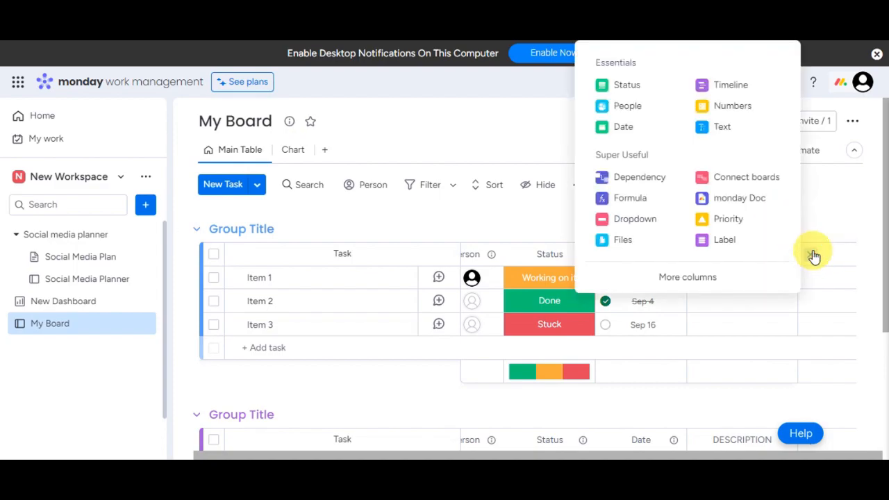
pyautogui.click(691, 278)
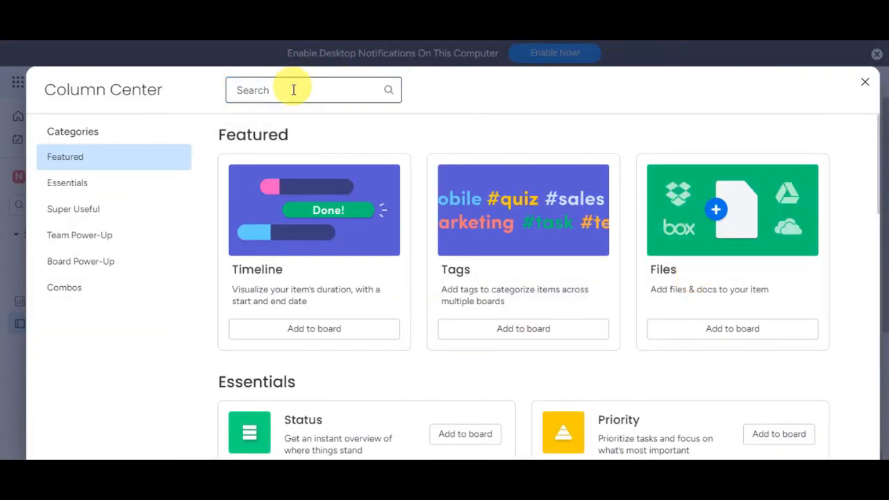
pyautogui.click(288, 90)
pyautogui.write('LONG TEXT')
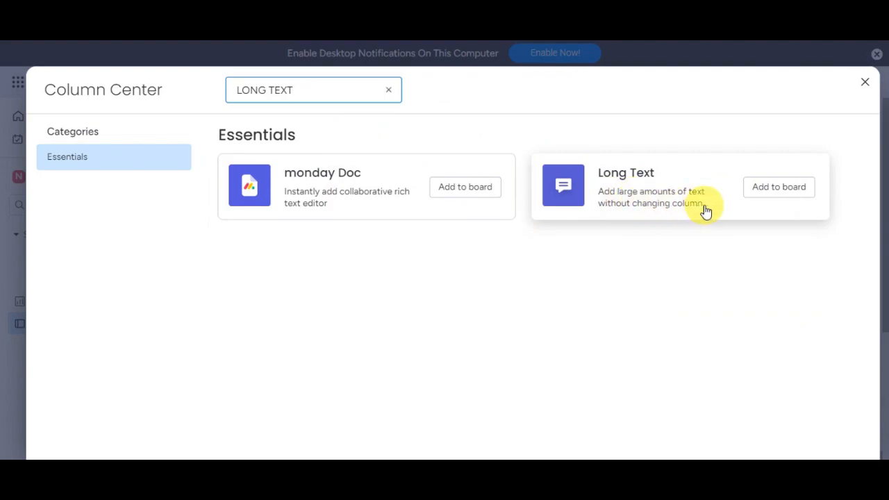
pyautogui.click(773, 202)
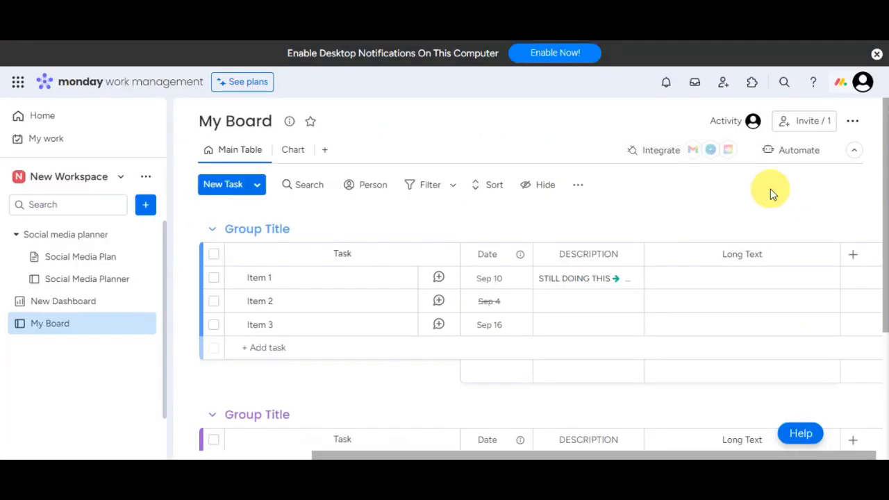
# Rename the Long Text column as LONG DESCRIPTION.
pyautogui.click(746, 254)
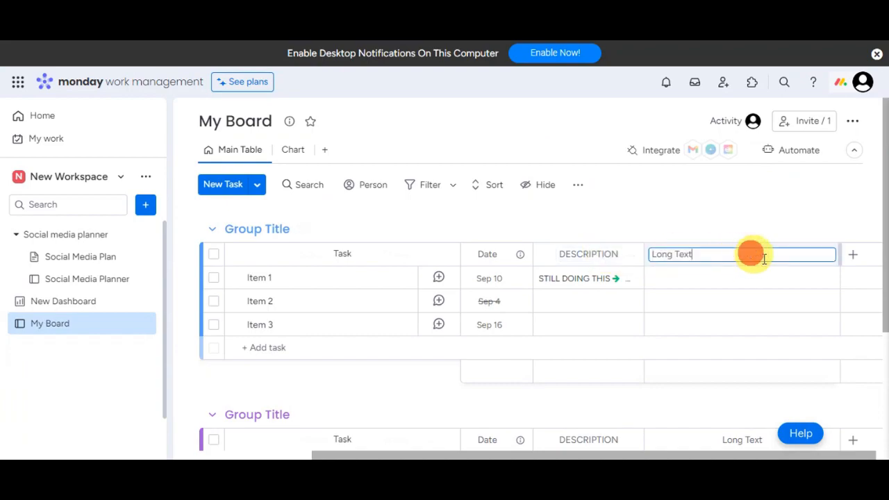
pyautogui.hotkey('ctrl', 'a')
pyautogui.press('BackSpace')
pyautogui.write('LONG DESCRIPTION')
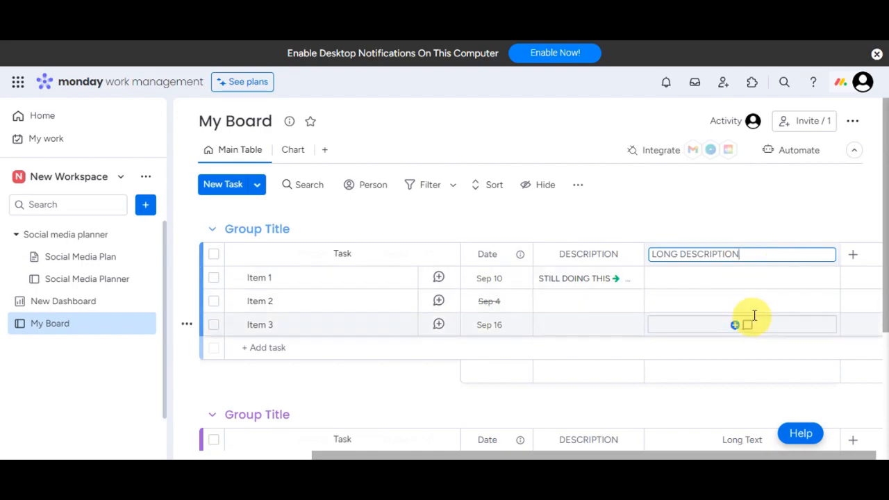
# Fill Item 1's LONG DESCRIPTION with the paragraph beginning "The Text column is for inputting and displaying textual information.".
pyautogui.click(739, 278)
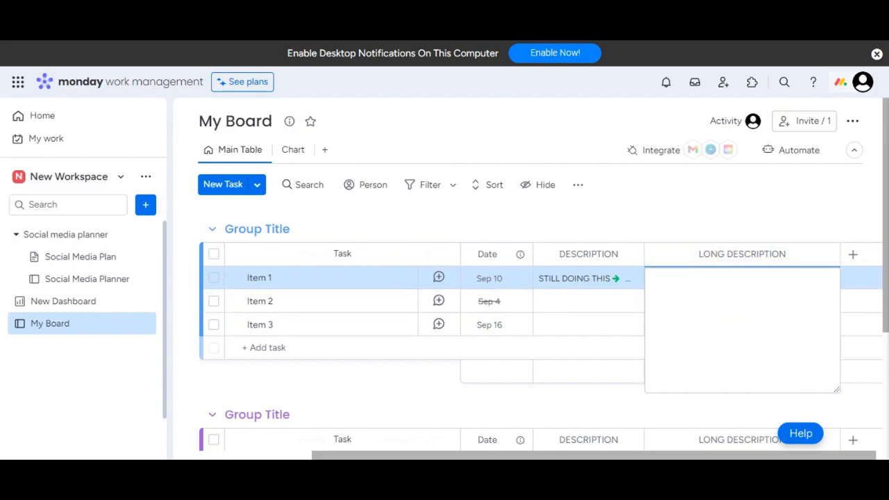
pyautogui.click(709, 294)
pyautogui.write("The Text column is for inputting and displaying textual information. You can use it to describe tasks, provide details, or add comments. It's versatile and can be used for various types of text-based data.")
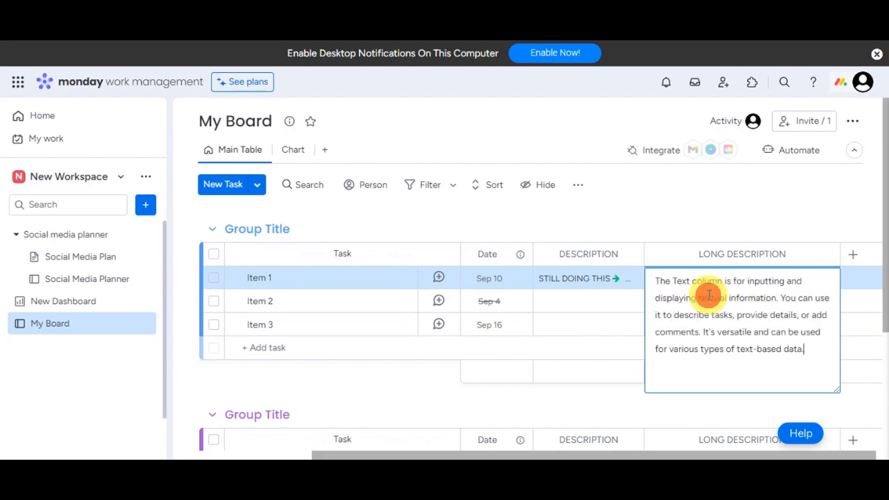
pyautogui.click(693, 206)
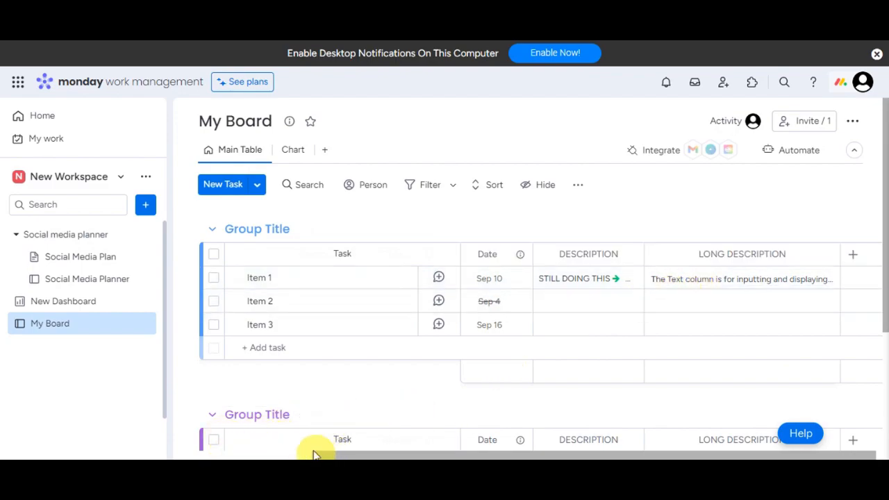
# Add a Numbers column after LONG DESCRIPTION and rename it BUDGET.
pyautogui.moveTo(314, 455); pyautogui.dragTo(328, 455)
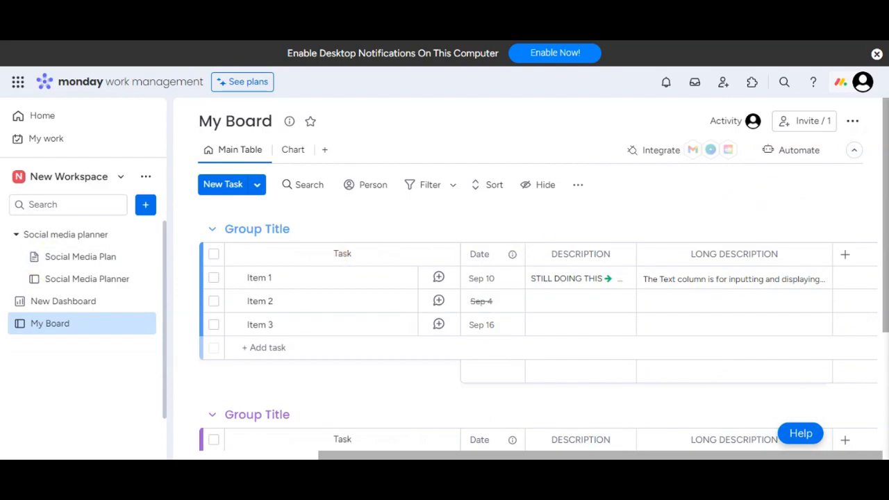
pyautogui.click(847, 254)
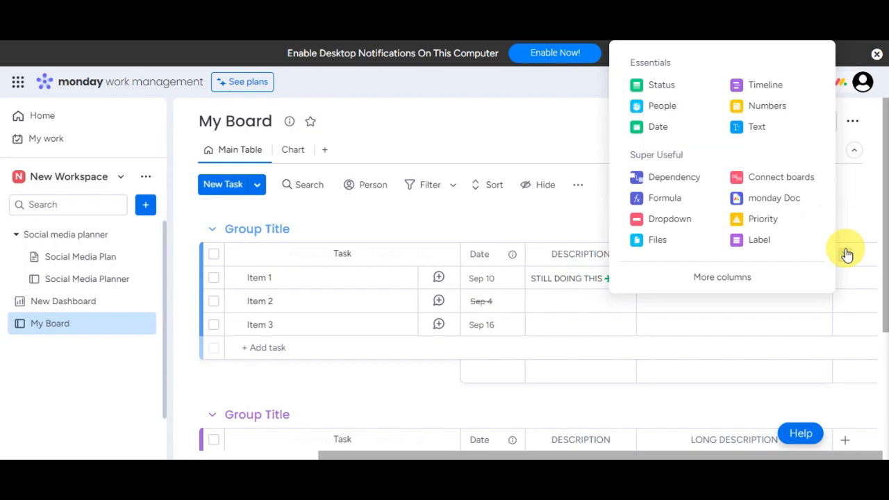
pyautogui.click(780, 106)
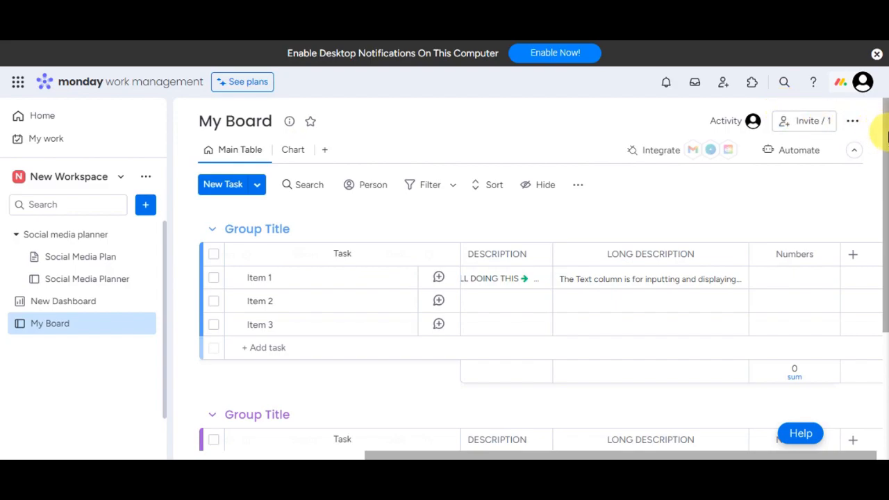
pyautogui.click(801, 255)
pyautogui.doubleClick(801, 255)
pyautogui.press('BackSpace')
pyautogui.write('BUDGET')
pyautogui.click(765, 212)
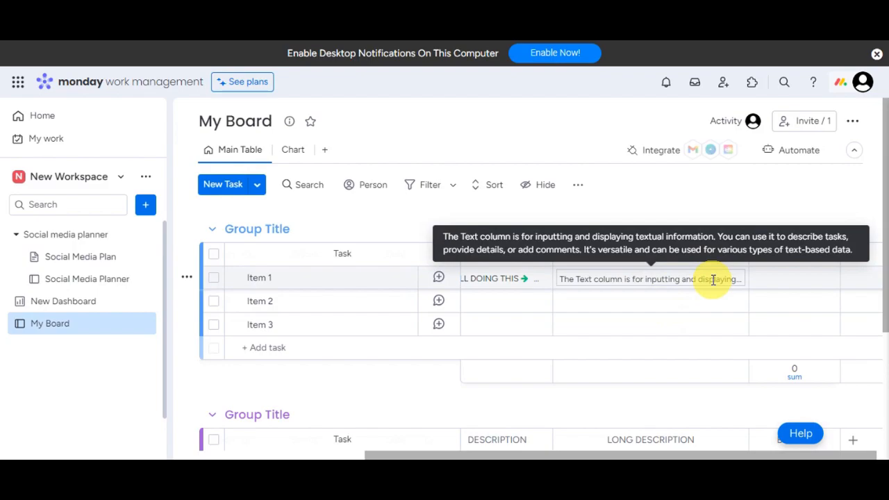
# Set Item 1's BUDGET value to 100.
pyautogui.click(789, 278)
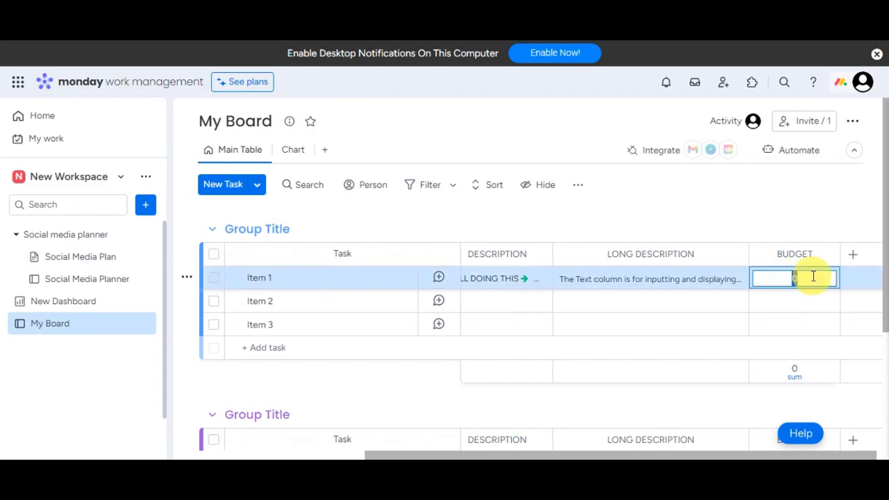
pyautogui.click(810, 277)
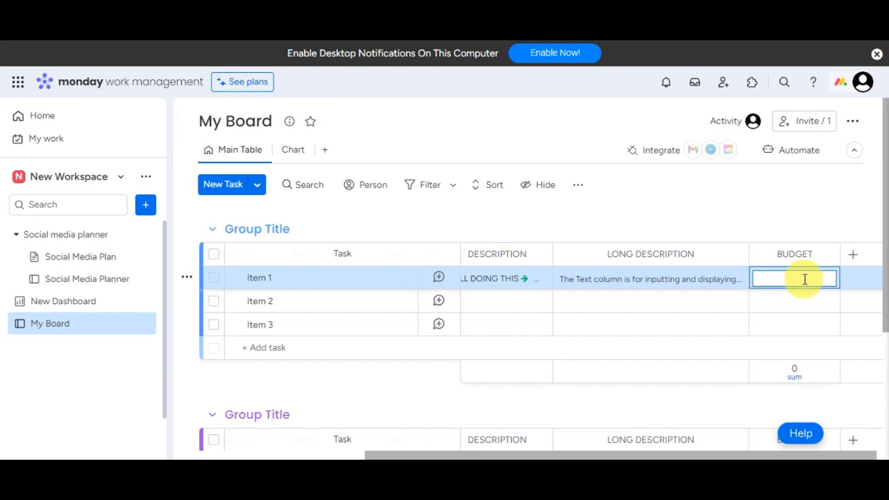
pyautogui.write('100')
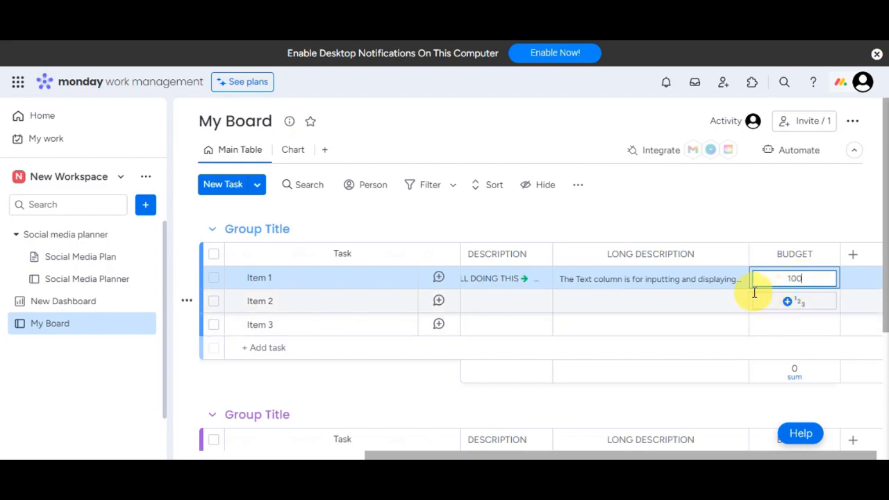
pyautogui.press('Return')
pyautogui.click(806, 277)
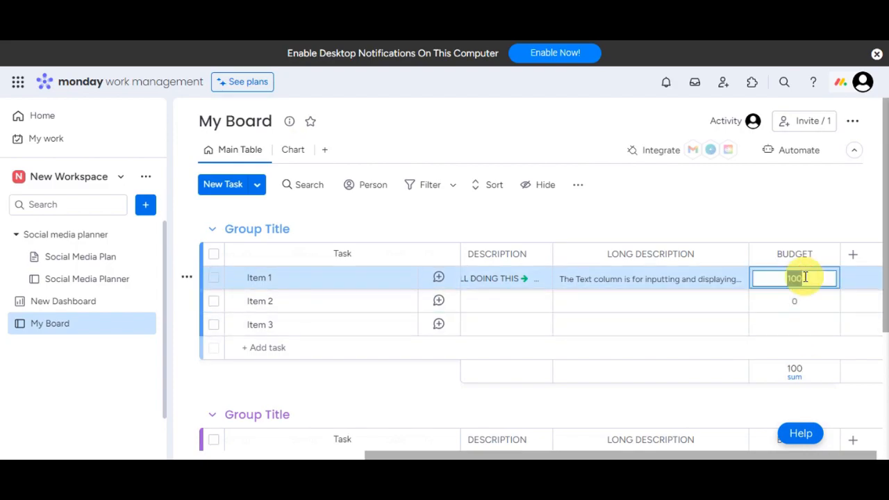
pyautogui.click(787, 278)
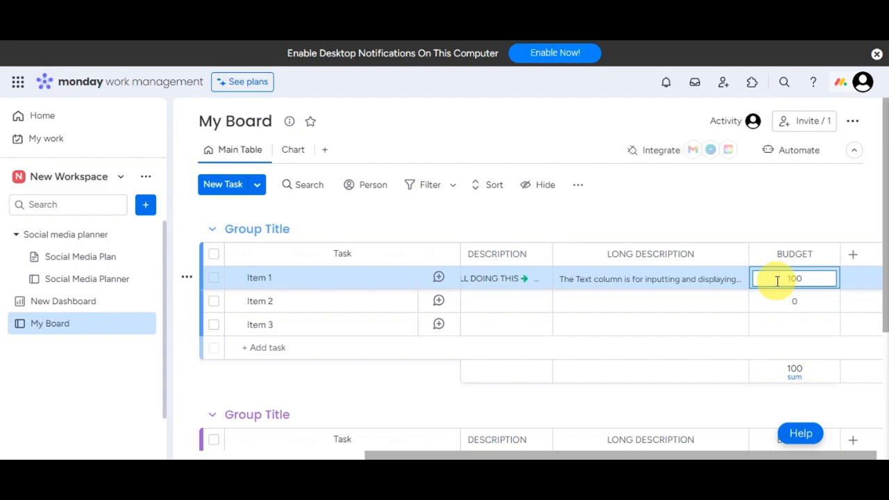
# Set Item 2's BUDGET value to 50.
pyautogui.click(797, 383)
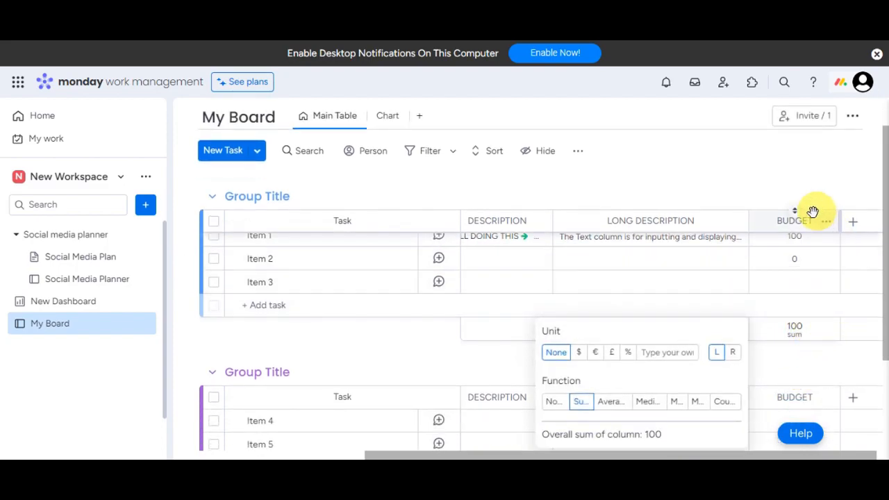
pyautogui.click(806, 257)
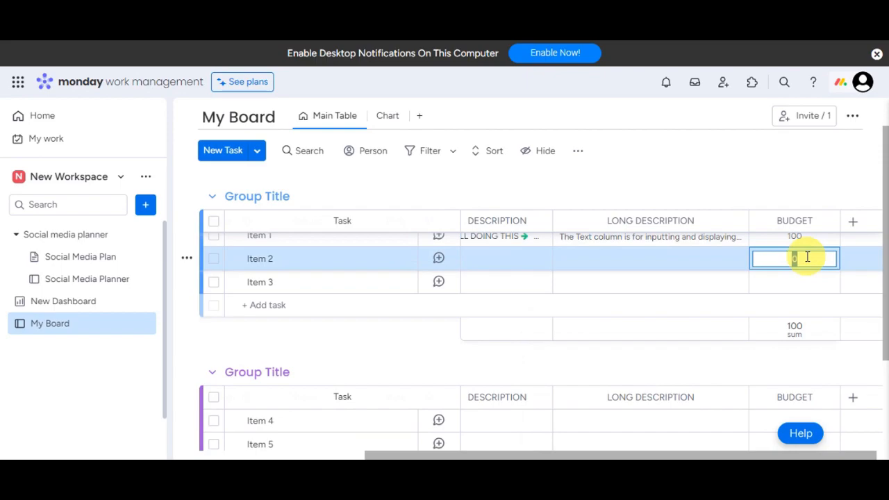
pyautogui.write('50')
pyautogui.click(757, 375)
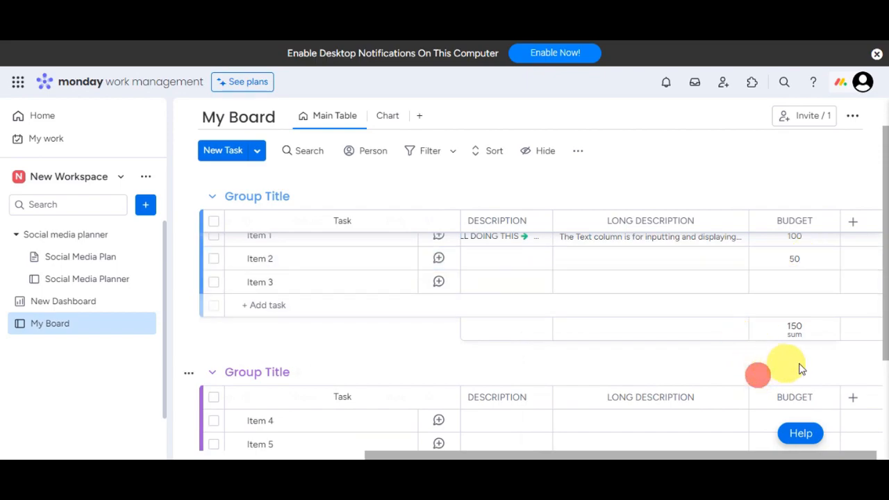
# Try the min, max and count functions for the first group's BUDGET summary, and set it back to sum.
pyautogui.click(812, 324)
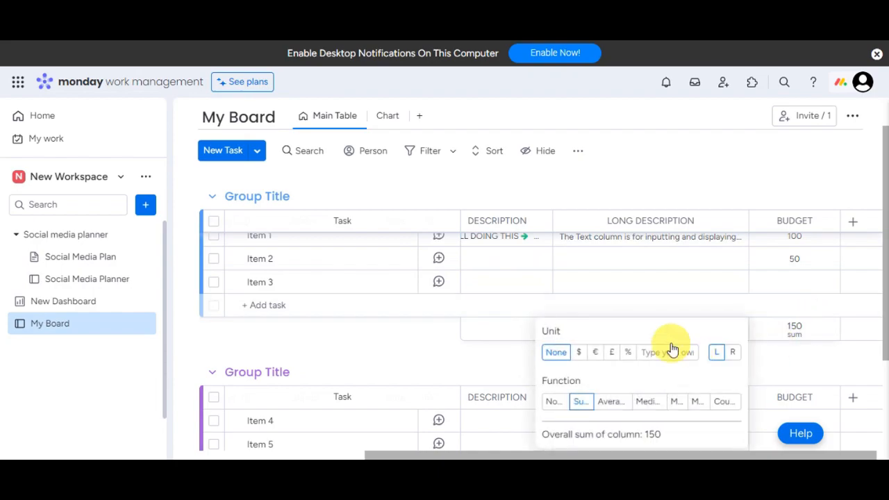
pyautogui.scroll(-1, 667, 344)
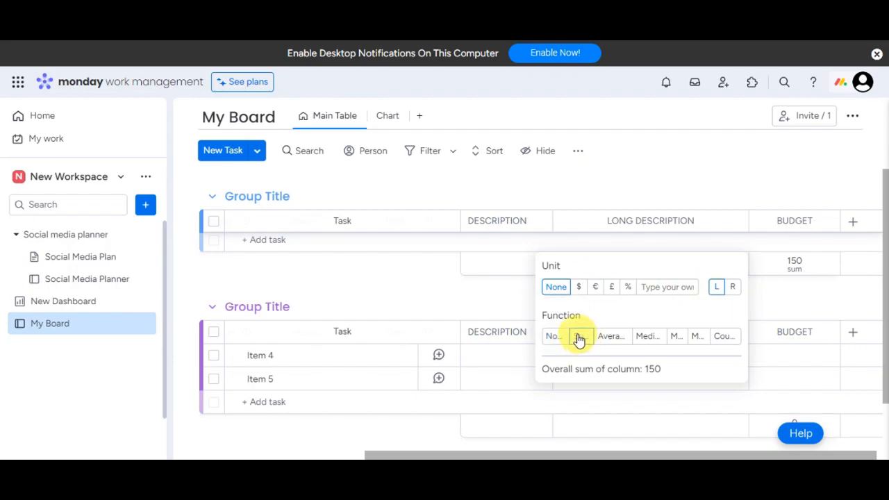
pyautogui.click(673, 337)
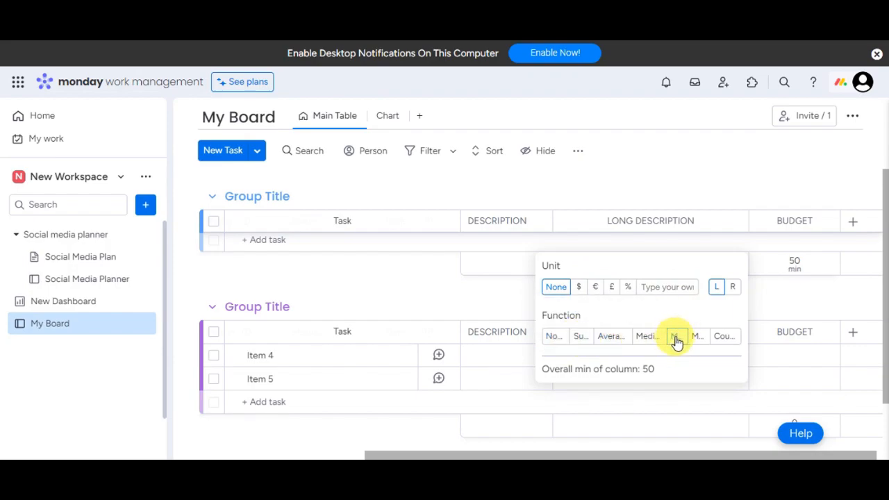
pyautogui.click(695, 337)
pyautogui.click(730, 342)
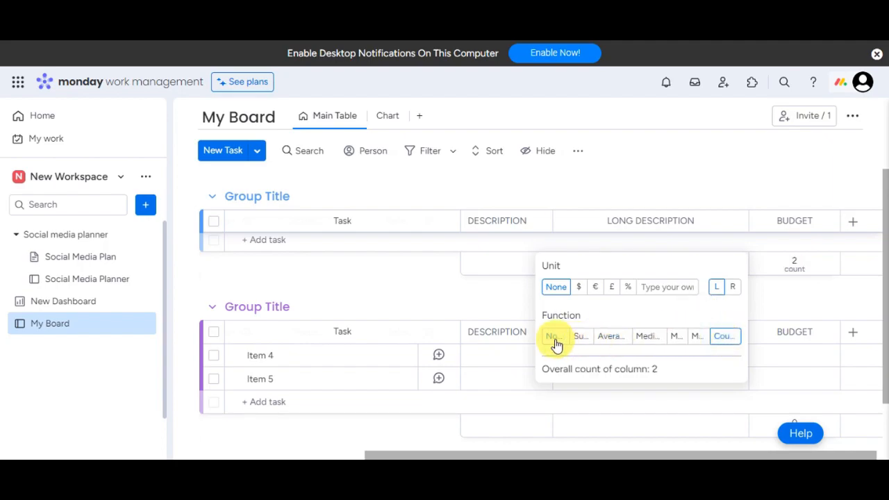
pyautogui.click(582, 337)
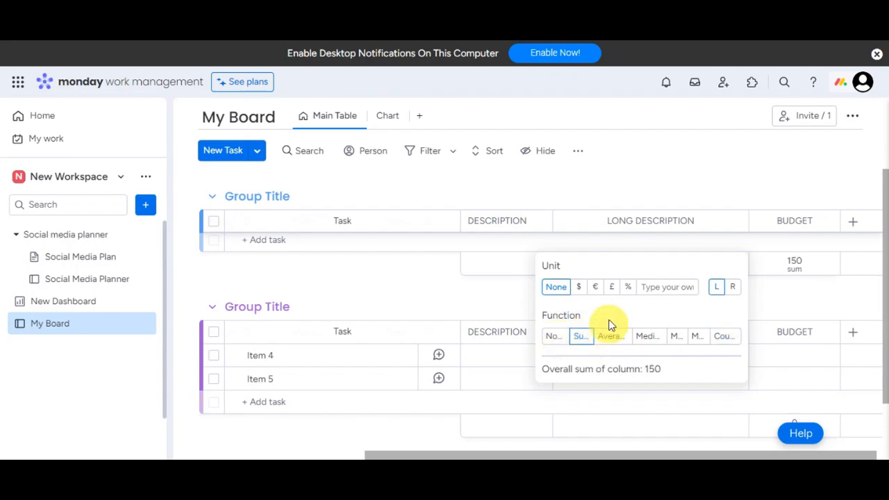
pyautogui.scroll(3, 799, 319)
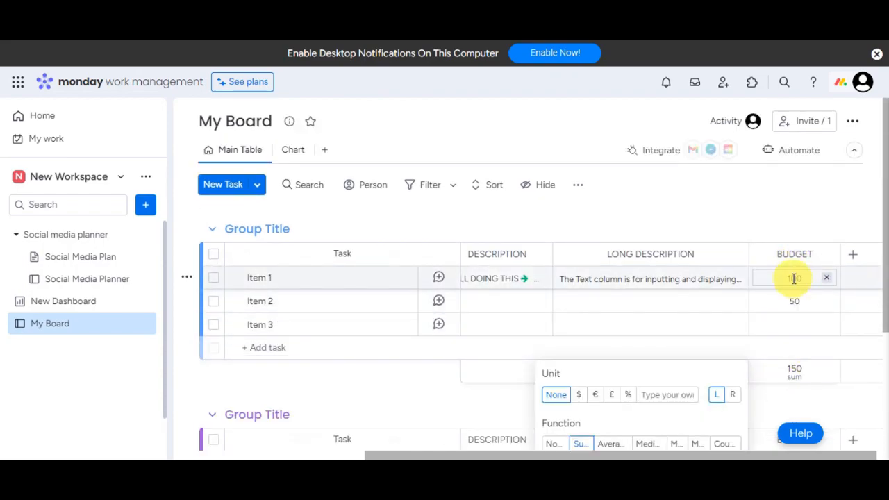
pyautogui.scroll(-2, 765, 292)
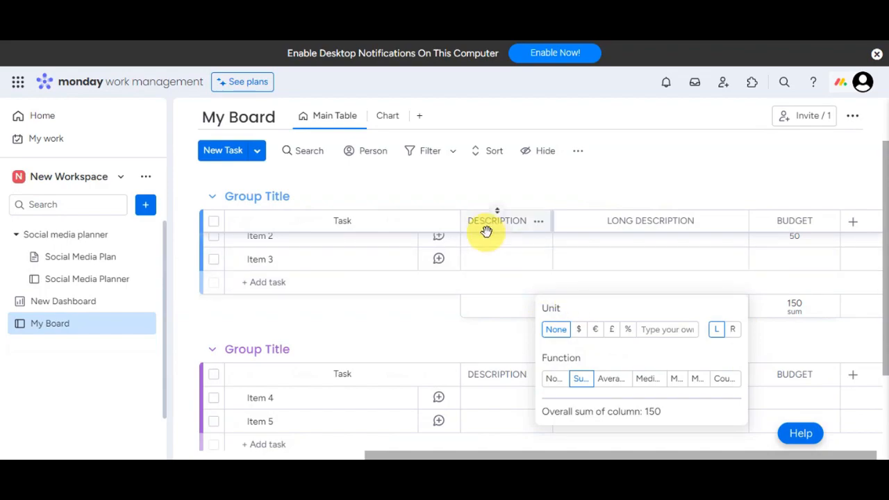
pyautogui.scroll(2, 771, 291)
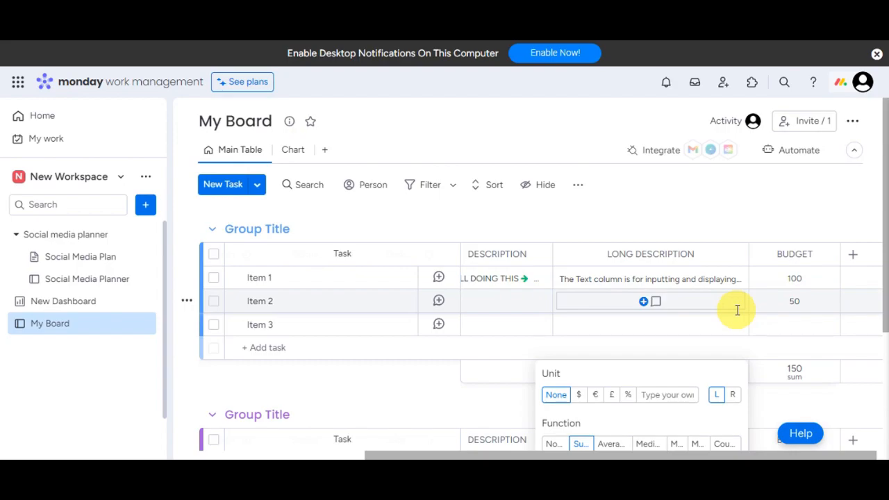
pyautogui.click(459, 399)
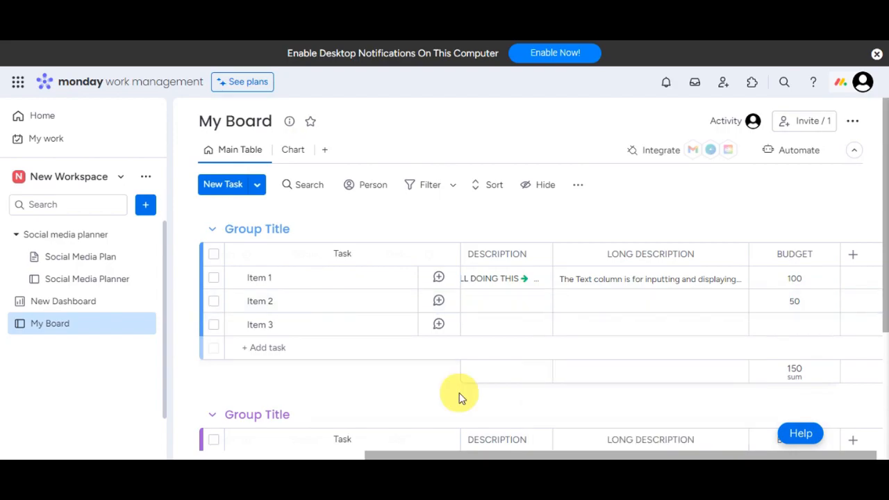